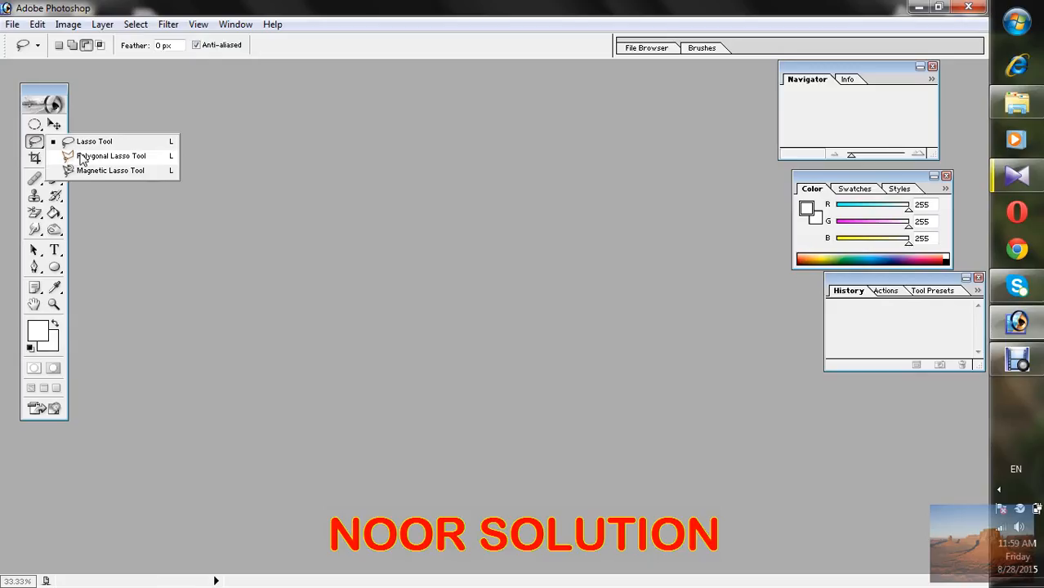
# Create a new 1464 × 1296 pixel RGB document at 72 pixels/inch with background-color contents, and move its window lower in the workspace.
pyautogui.click(12, 24)
pyautogui.click(47, 49)
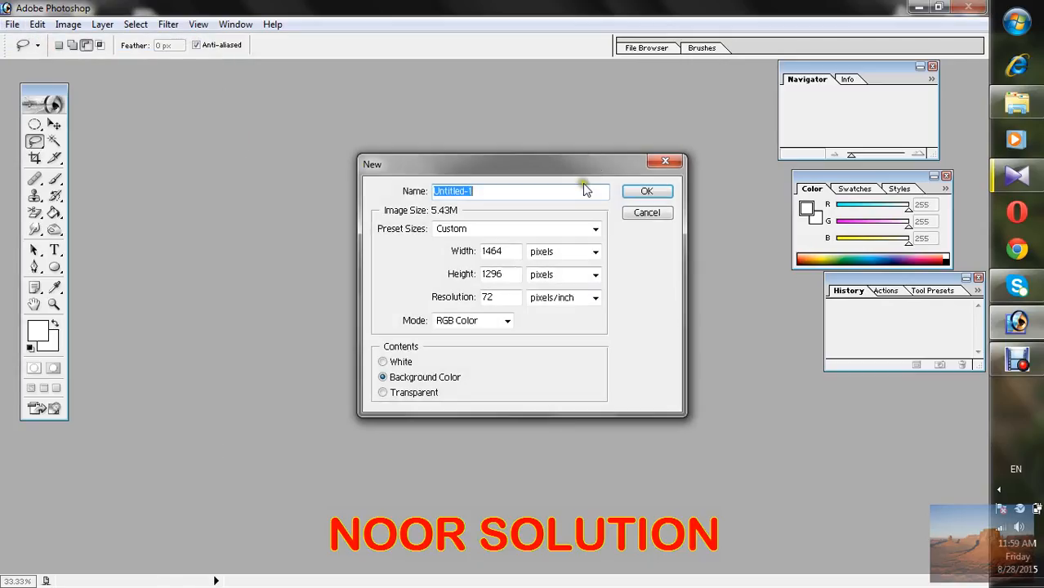
pyautogui.click(654, 193)
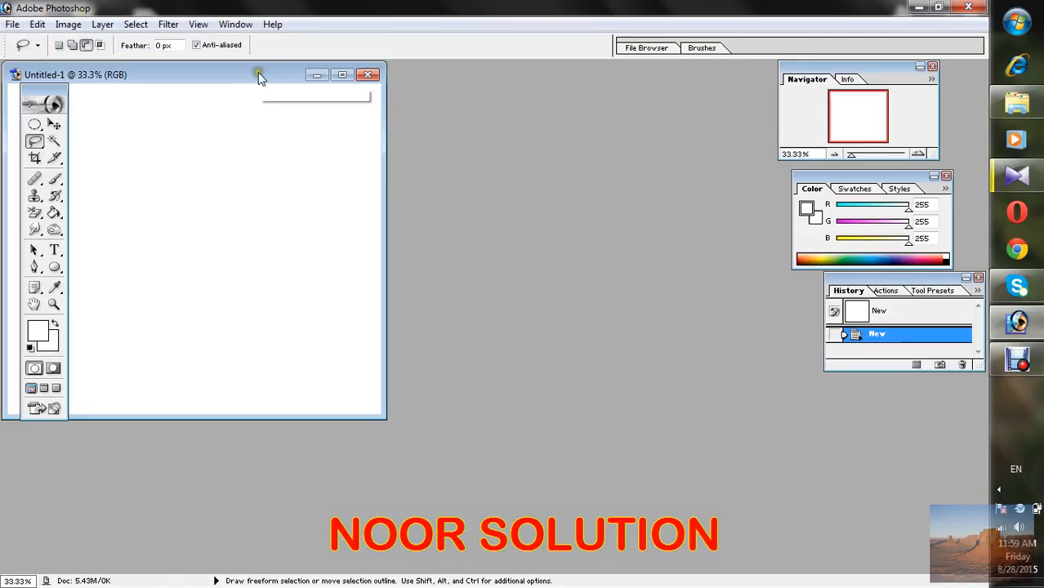
pyautogui.moveTo(258, 73); pyautogui.dragTo(287, 218)
# Open the red paint-roller image whose name starts with 1385308 from the Love folder and move its window clear of the toolbox.
pyautogui.doubleClick(551, 194)
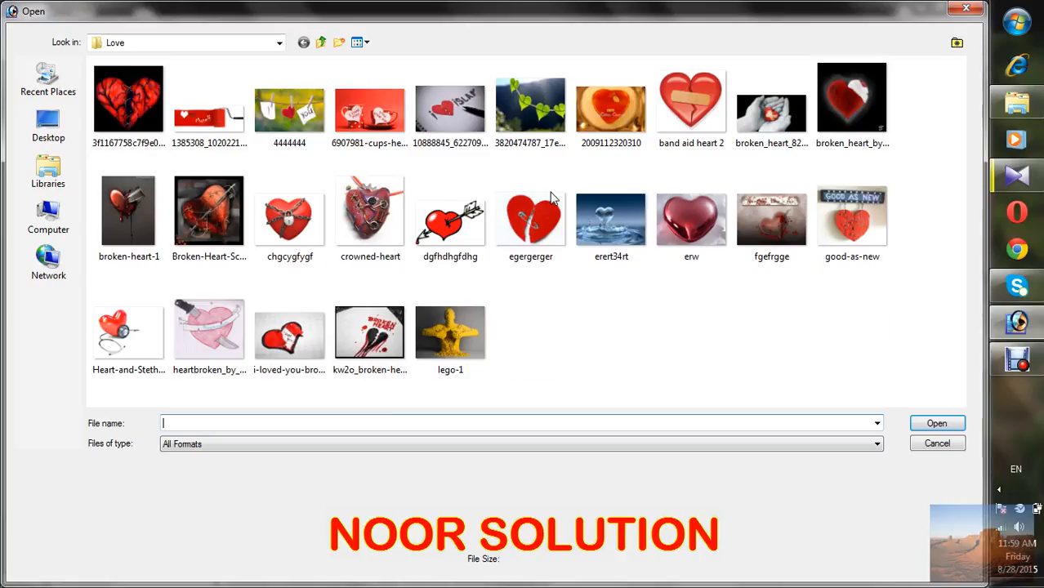
pyautogui.click(531, 219)
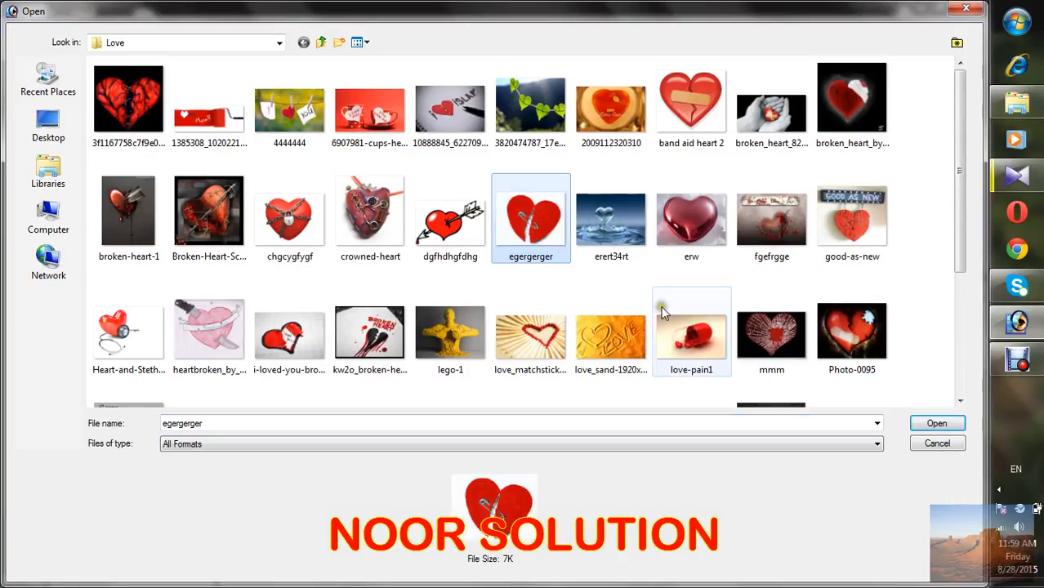
pyautogui.scroll(-3, 768, 327)
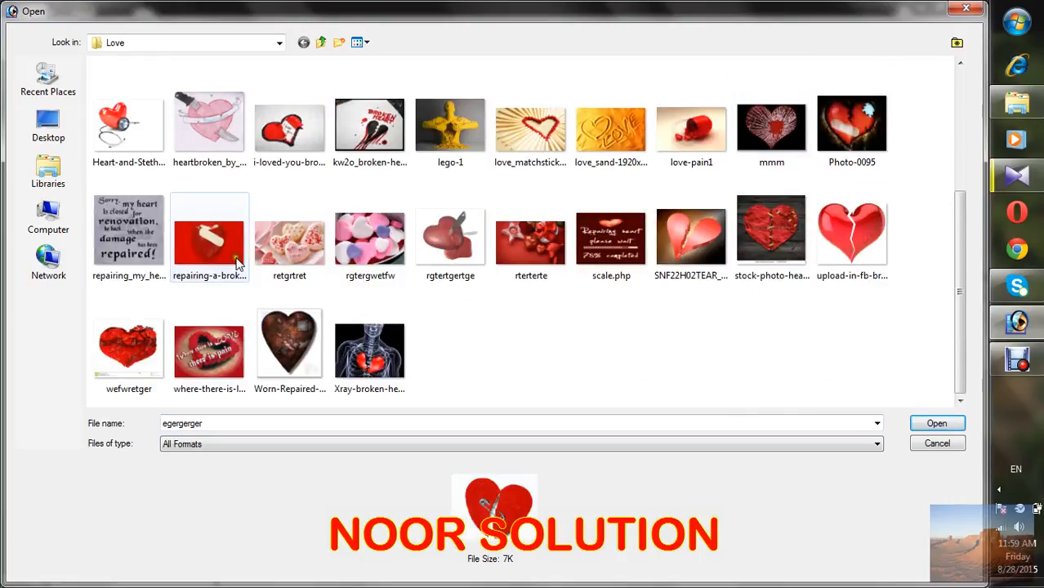
pyautogui.scroll(3, 506, 220)
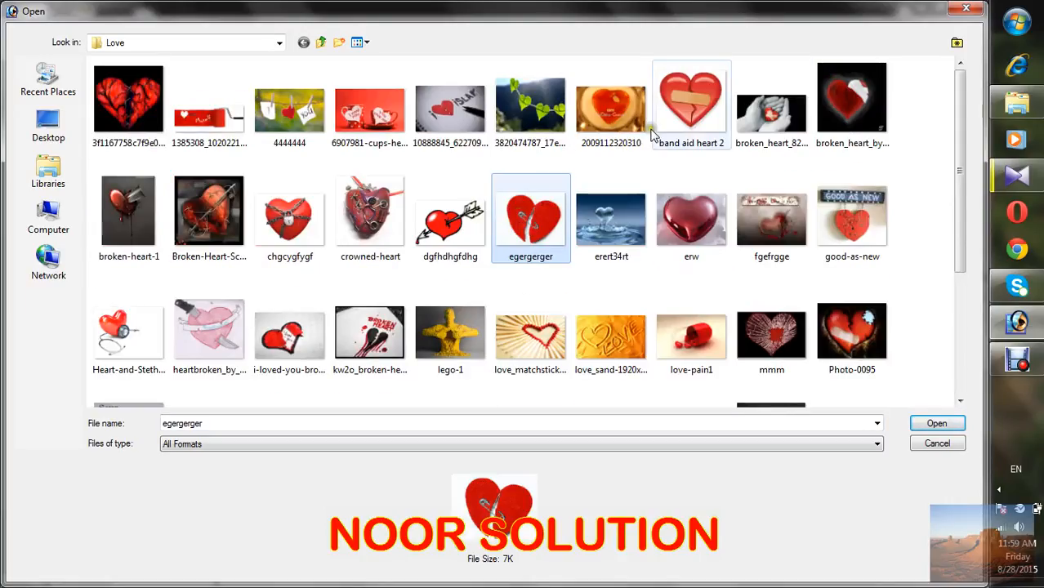
pyautogui.scroll(-3, 433, 265)
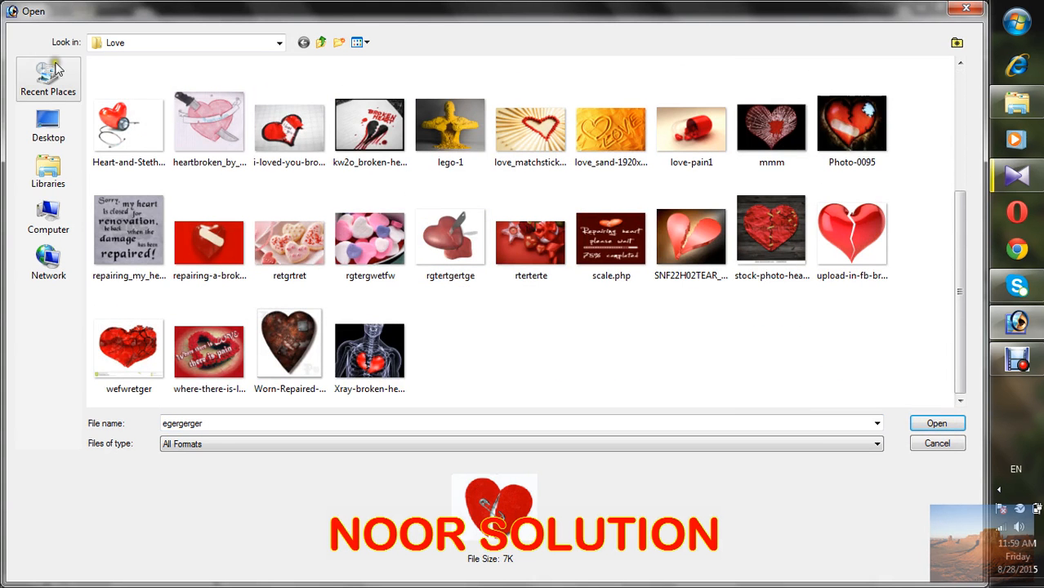
pyautogui.click(59, 129)
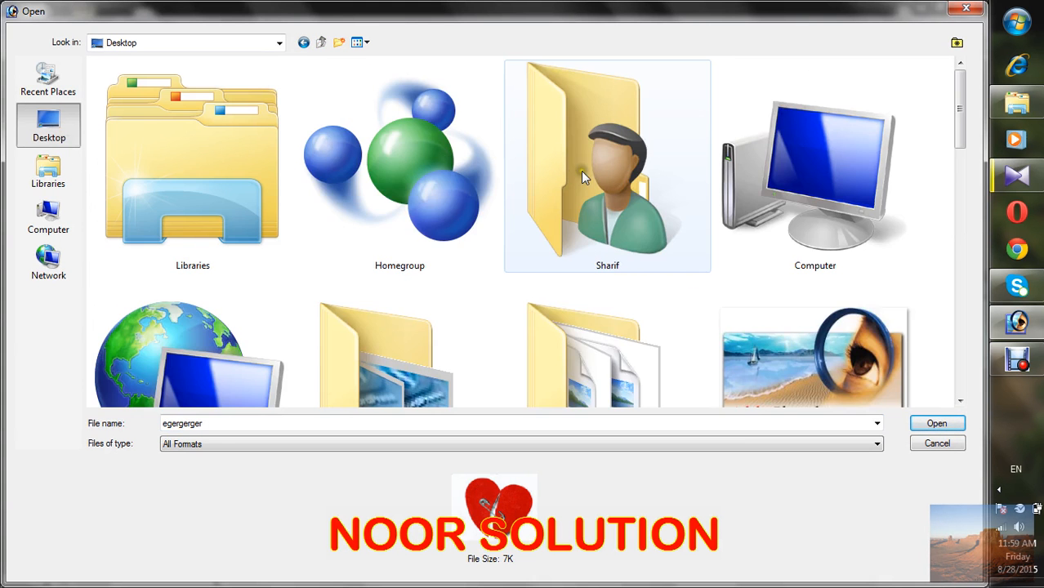
pyautogui.scroll(-3, 583, 188)
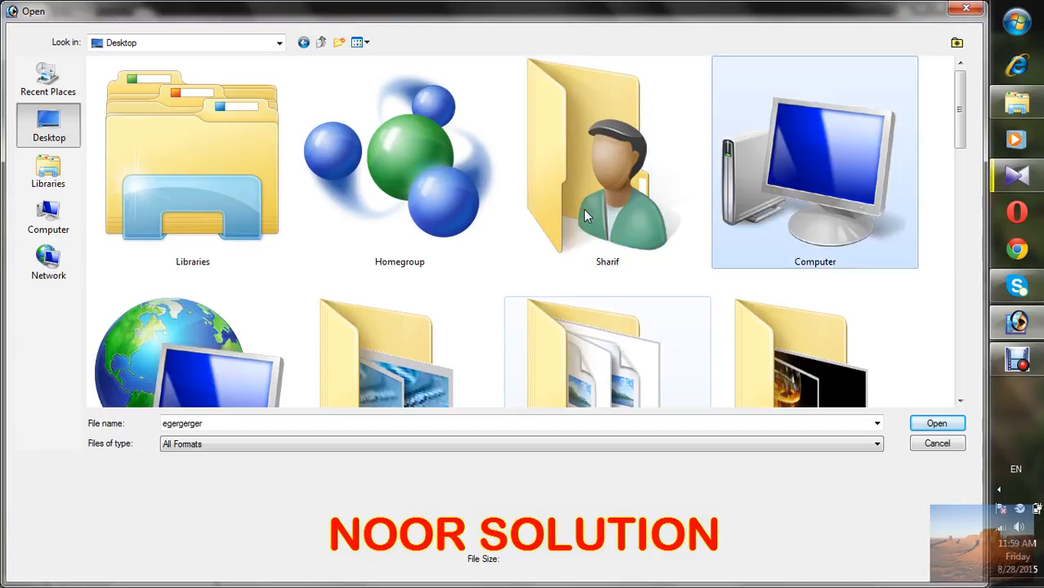
pyautogui.scroll(-3, 367, 221)
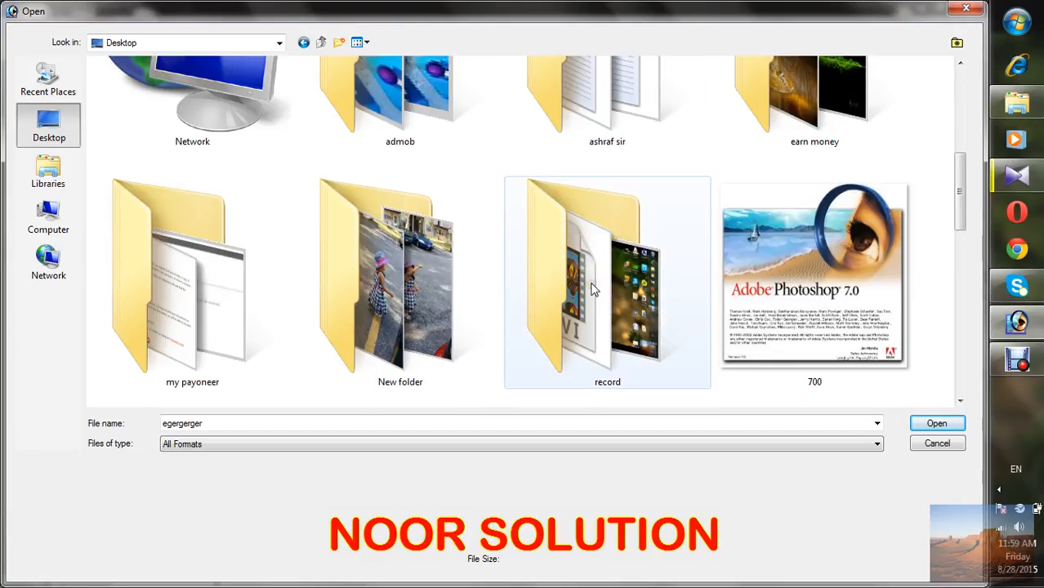
pyautogui.doubleClick(804, 102)
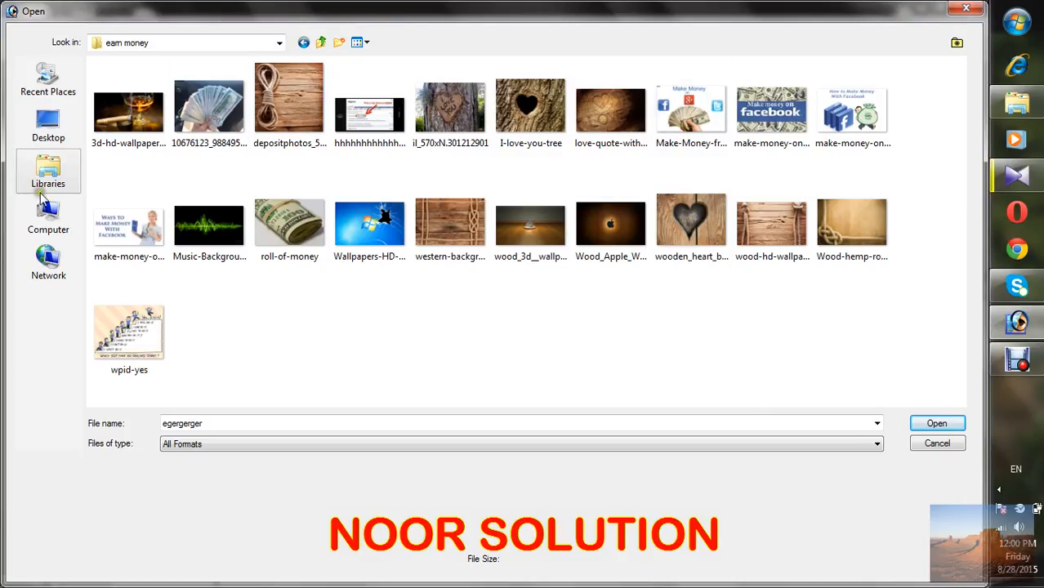
pyautogui.click(303, 43)
pyautogui.click(303, 43)
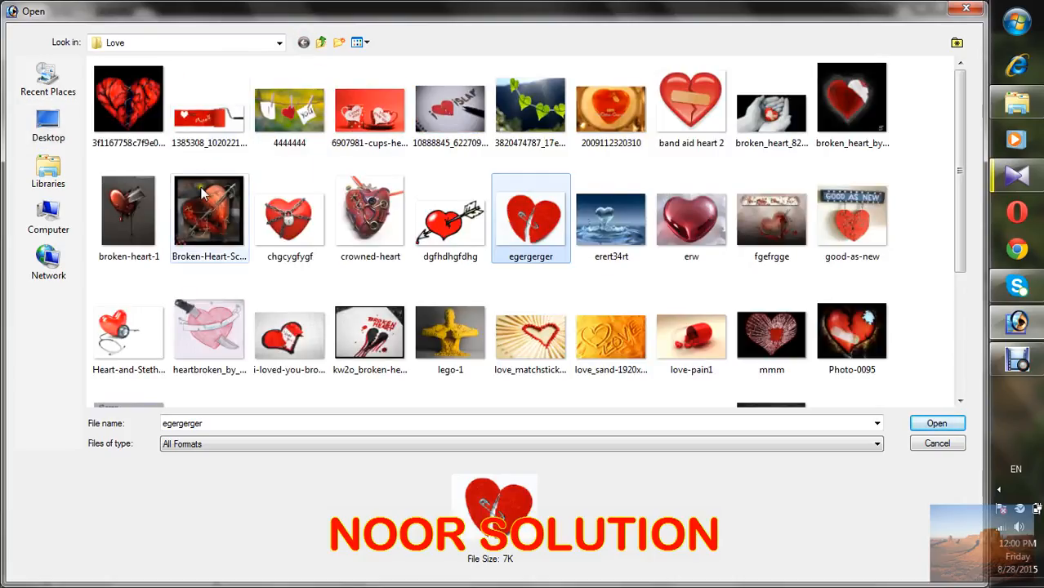
pyautogui.doubleClick(196, 133)
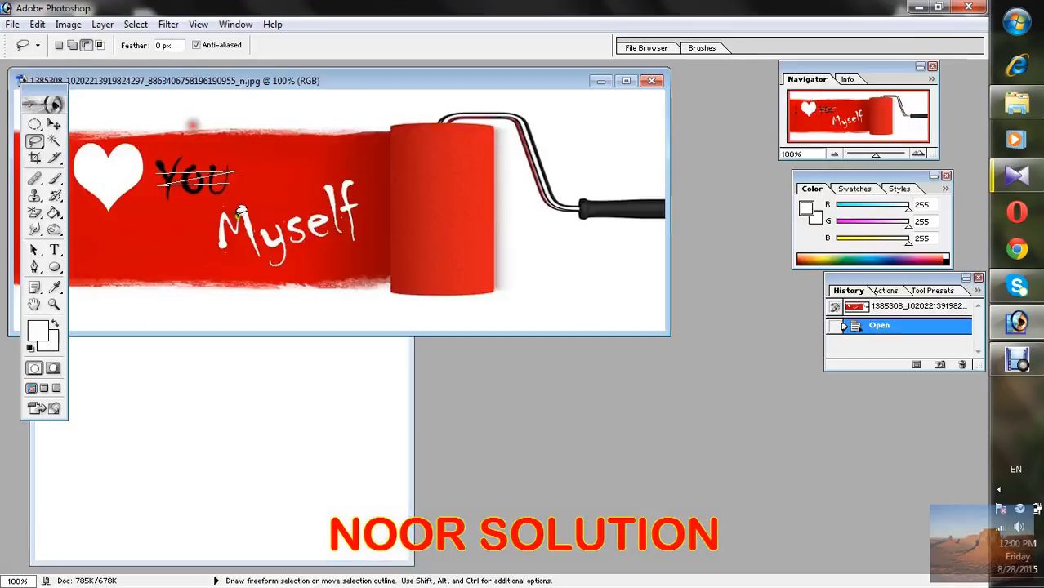
pyautogui.moveTo(300, 88)
pyautogui.mouseDown()
pyautogui.moveTo(426, 115)
pyautogui.moveTo(443, 138)
pyautogui.moveTo(430, 143)
pyautogui.mouseUp()
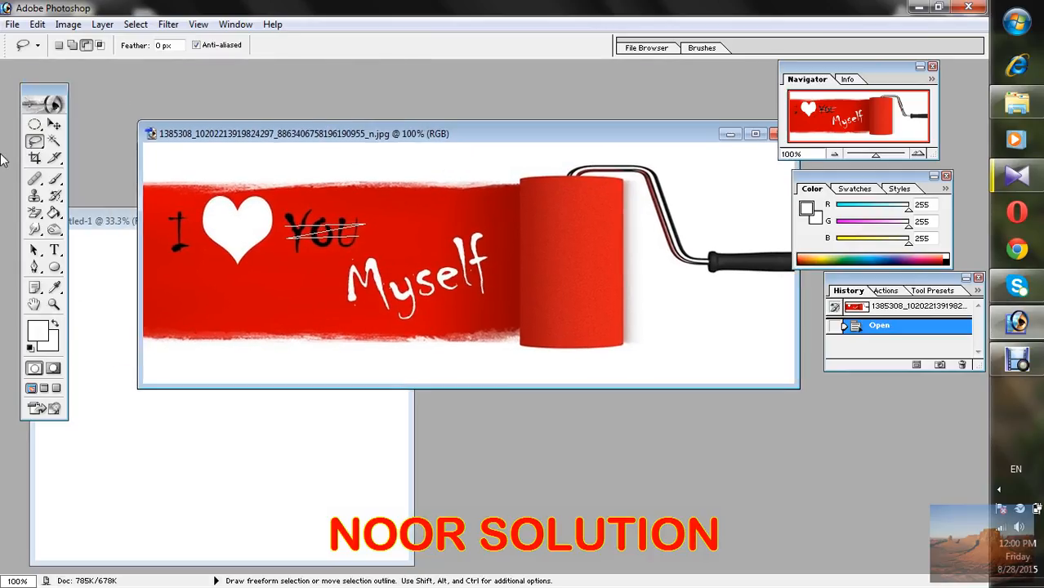
# Select the red painted strip together with the roller by outlining them with the Polygonal Lasso Tool.
pyautogui.click(34, 143)
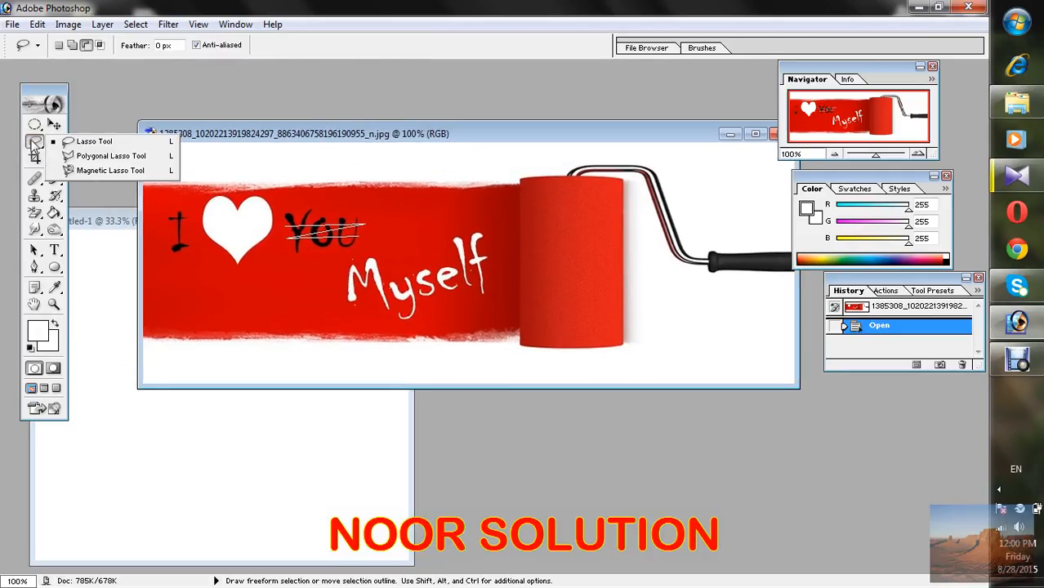
pyautogui.click(98, 156)
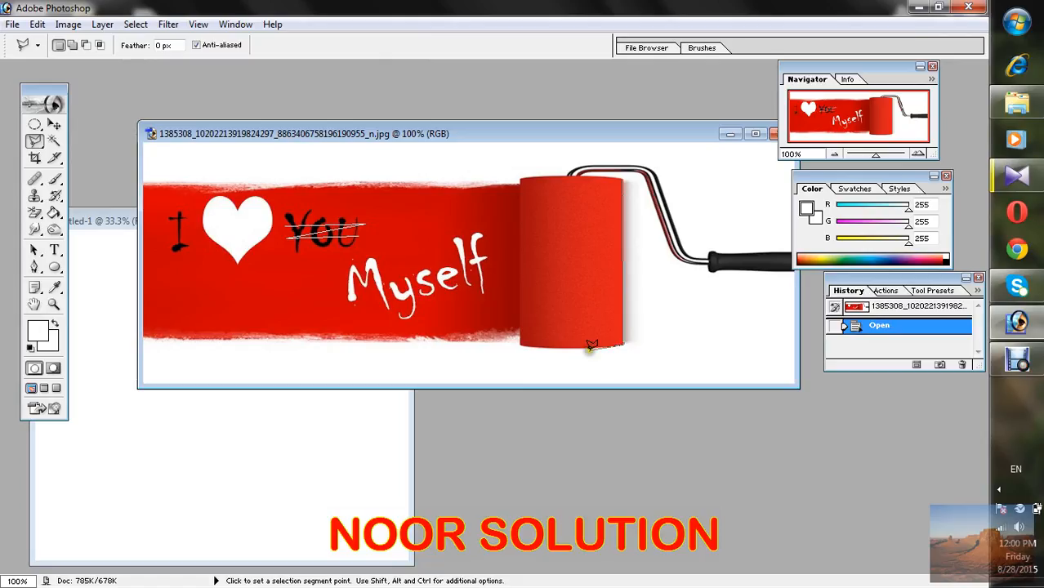
pyautogui.click(518, 338)
pyautogui.click(148, 336)
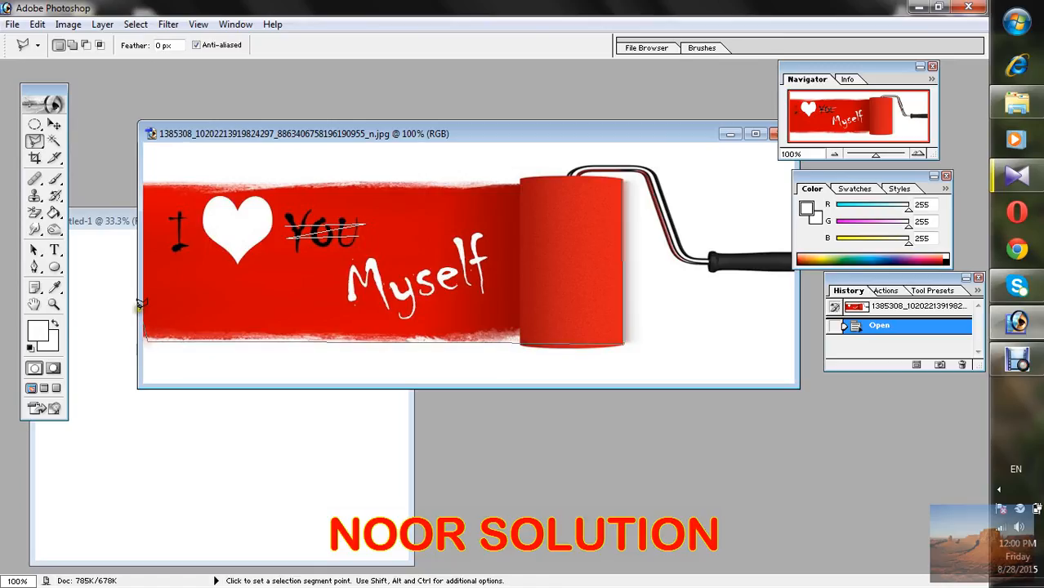
pyautogui.click(145, 180)
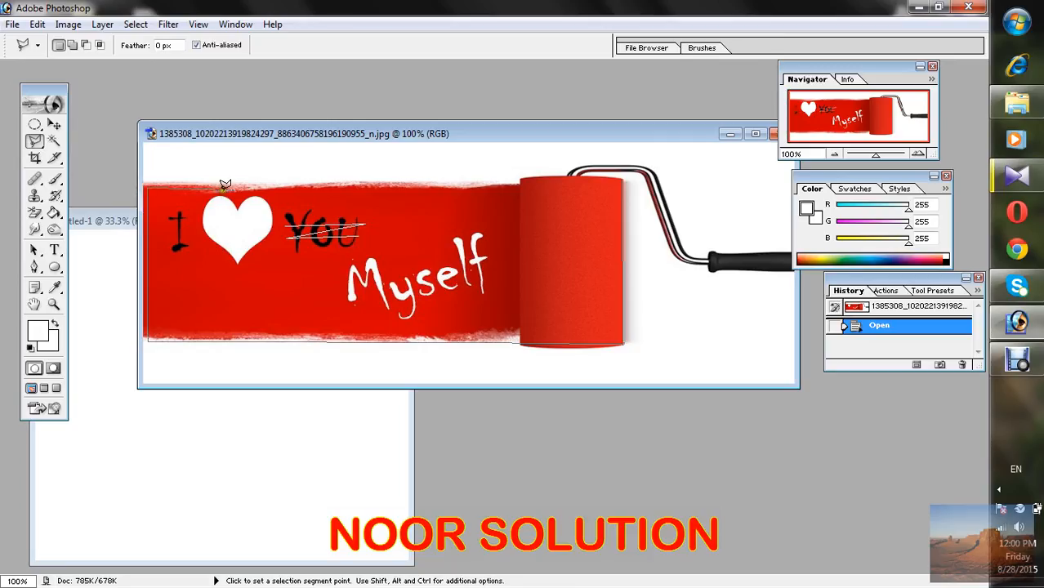
pyautogui.click(522, 178)
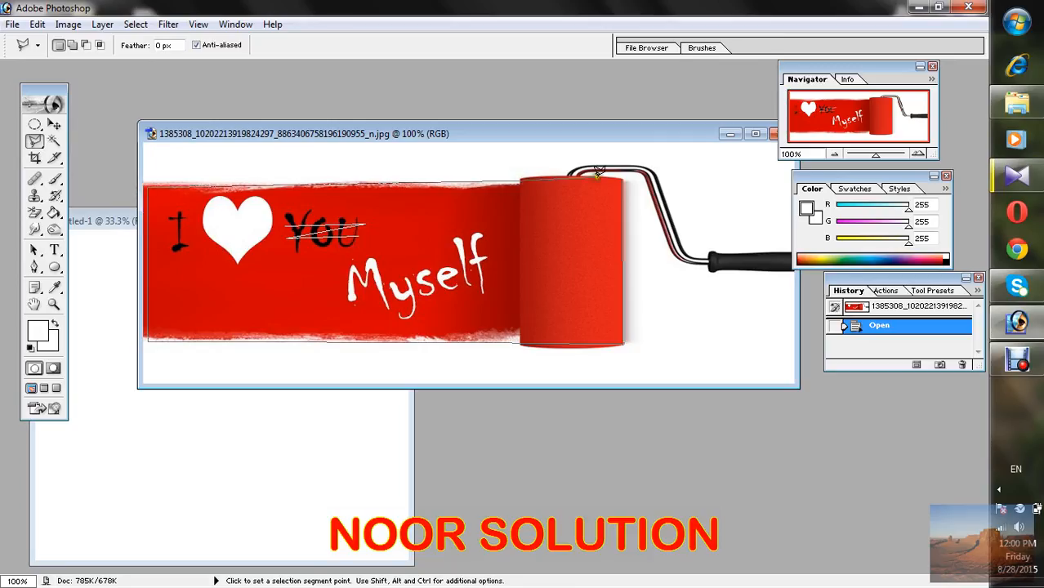
pyautogui.doubleClick(624, 176)
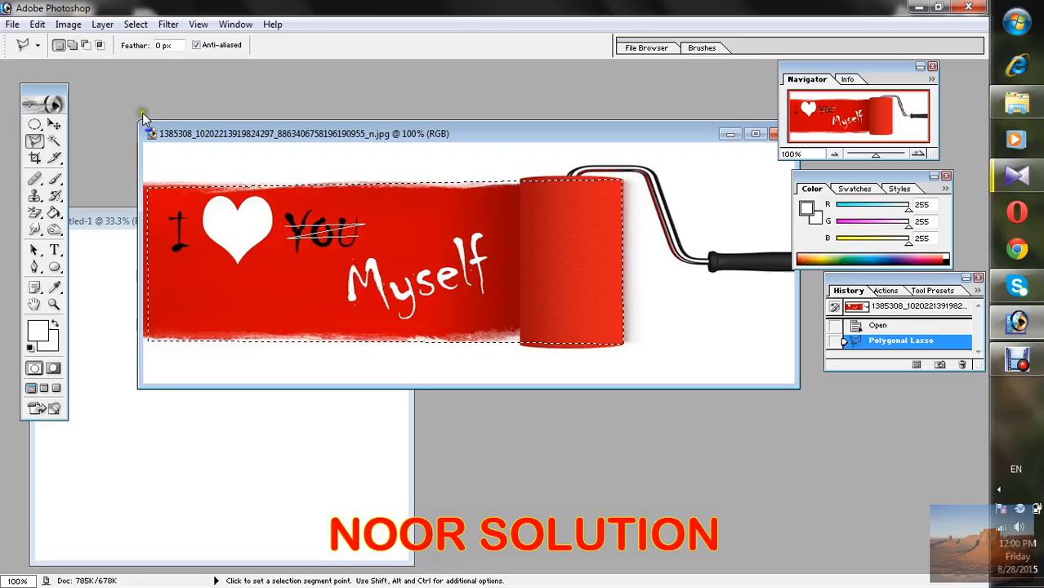
# Add the missed areas along the roller's bottom edge to the selection with the Polygonal Lasso in add-to-selection mode.
pyautogui.click(73, 45)
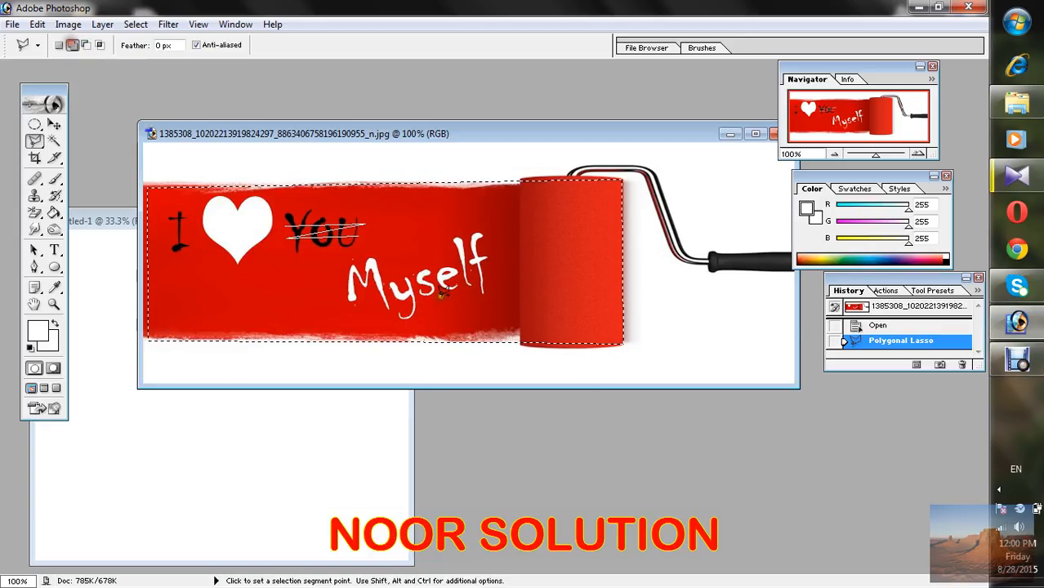
pyautogui.click(527, 338)
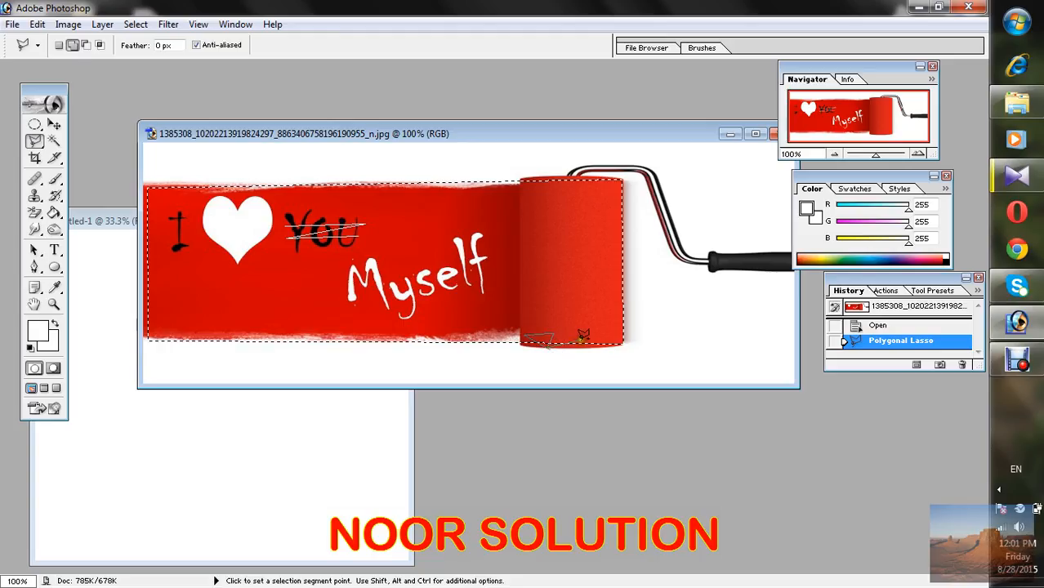
pyautogui.click(556, 342)
pyautogui.click(552, 346)
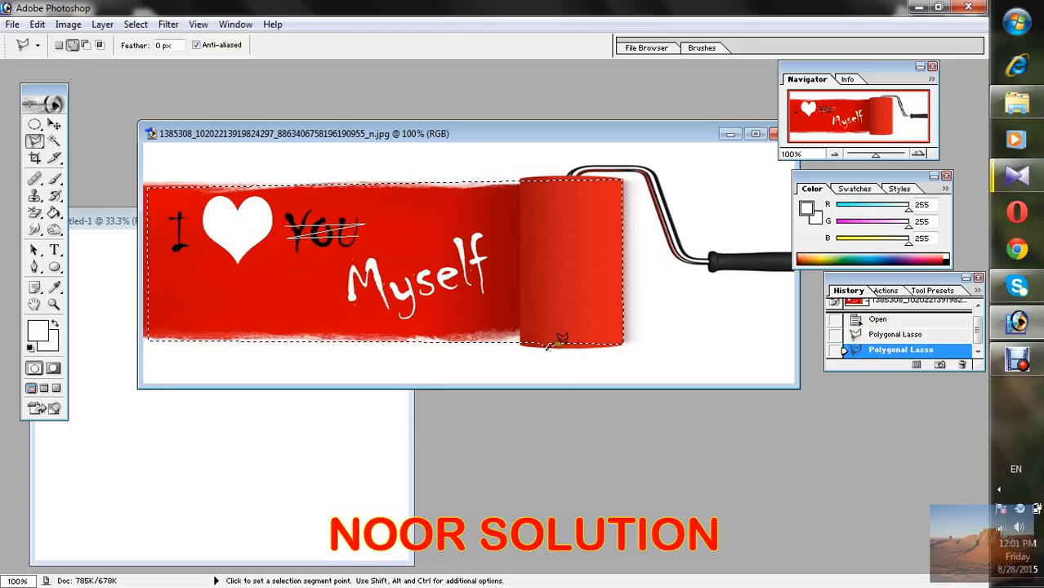
pyautogui.click(612, 352)
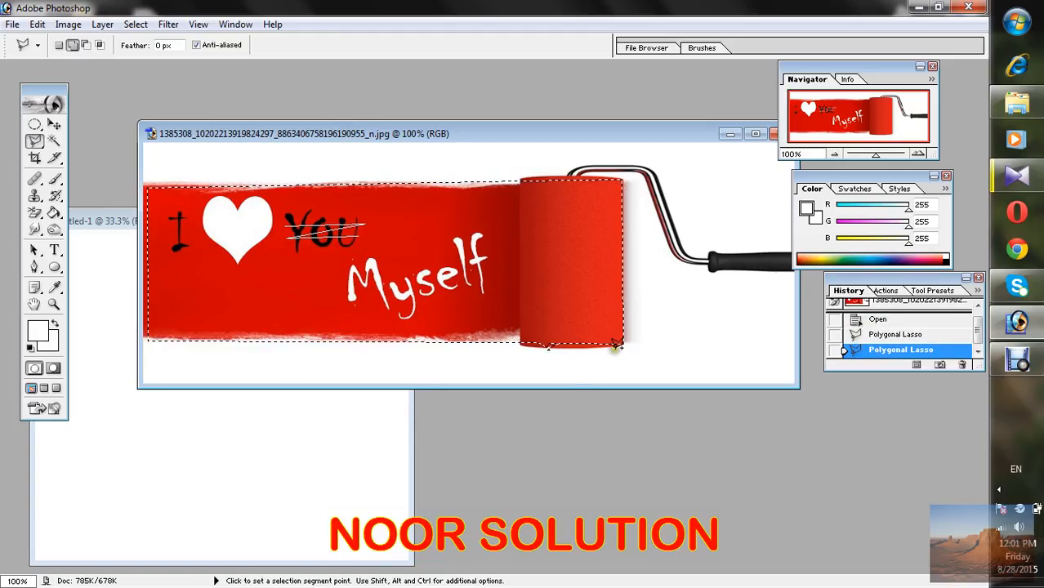
pyautogui.click(615, 348)
pyautogui.click(585, 352)
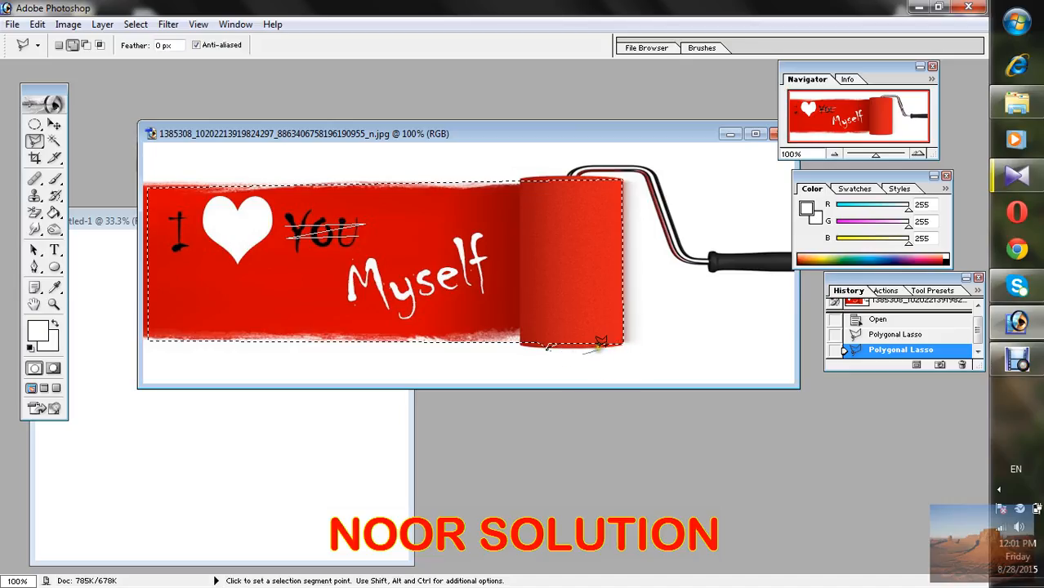
pyautogui.doubleClick(585, 351)
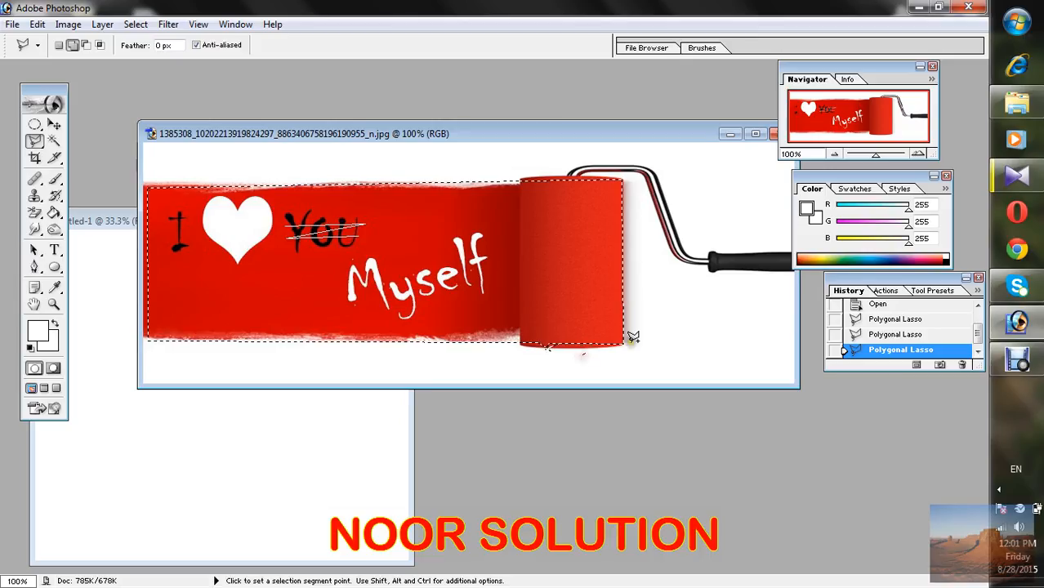
pyautogui.click(605, 336)
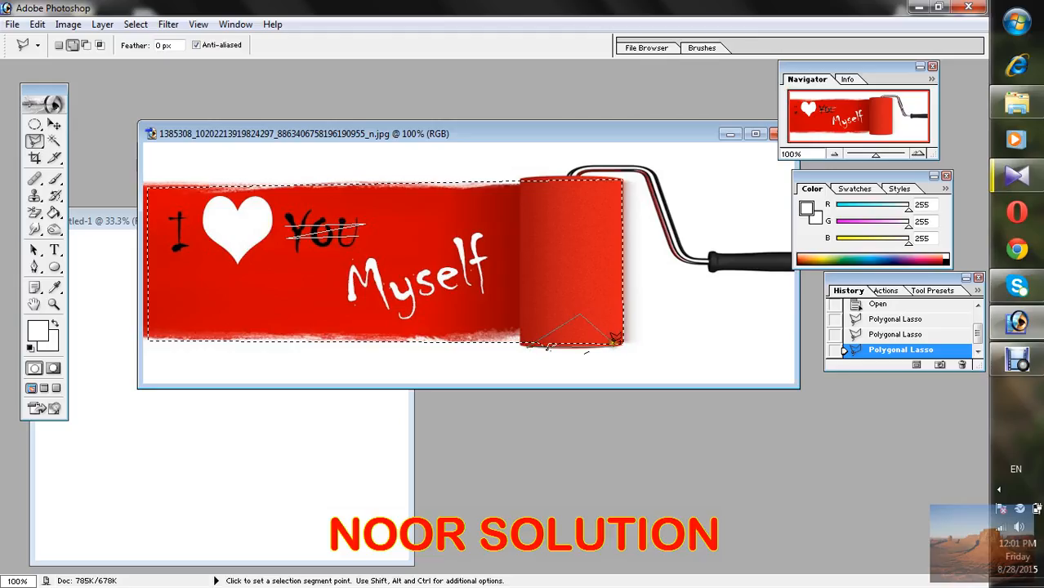
pyautogui.click(615, 342)
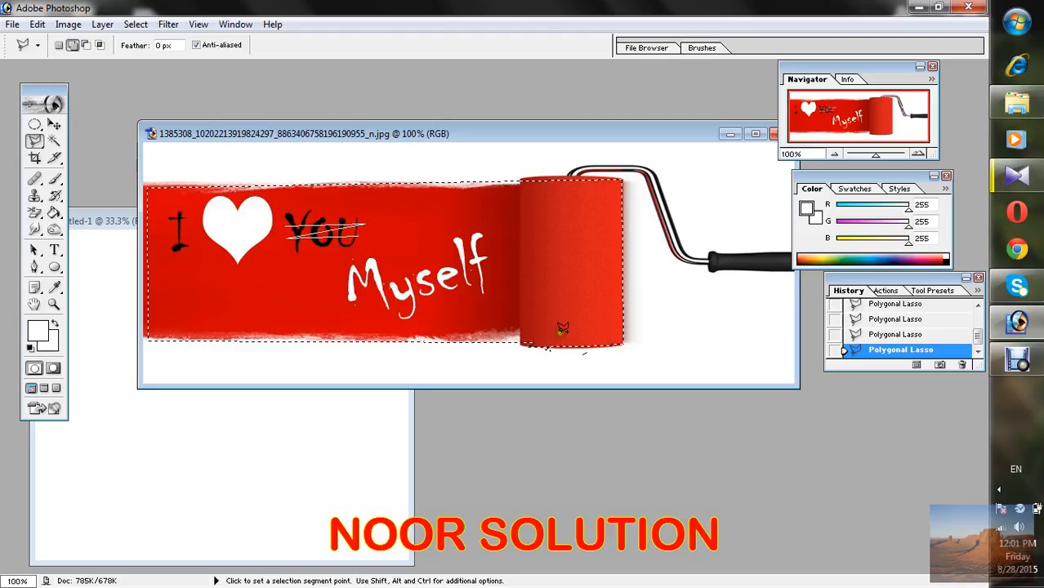
# Subtract a thin area along the painted strip's top edge near the roller from the selection with the Polygonal Lasso.
pyautogui.click(86, 45)
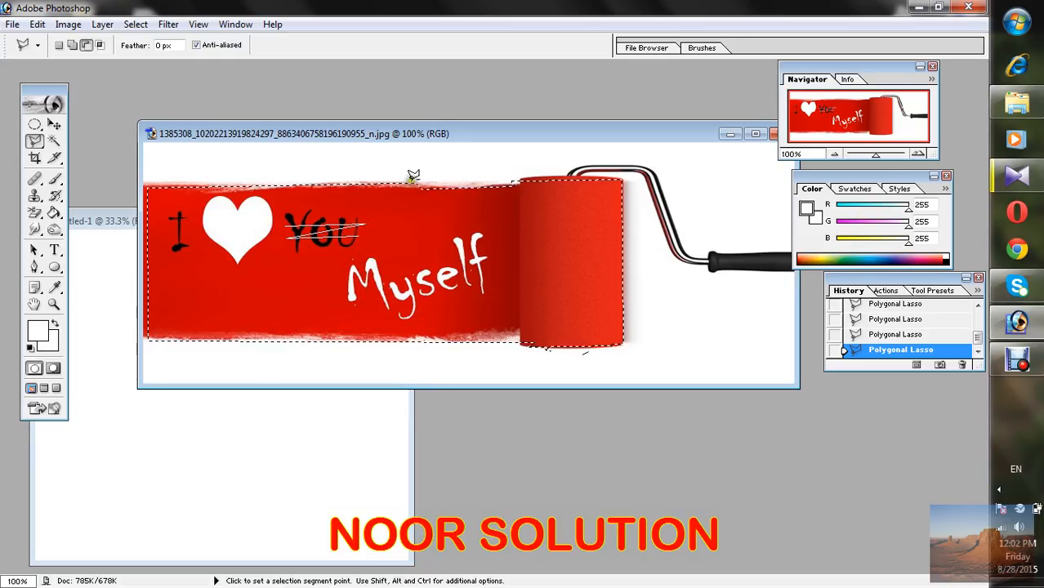
pyautogui.click(35, 142)
pyautogui.click(81, 156)
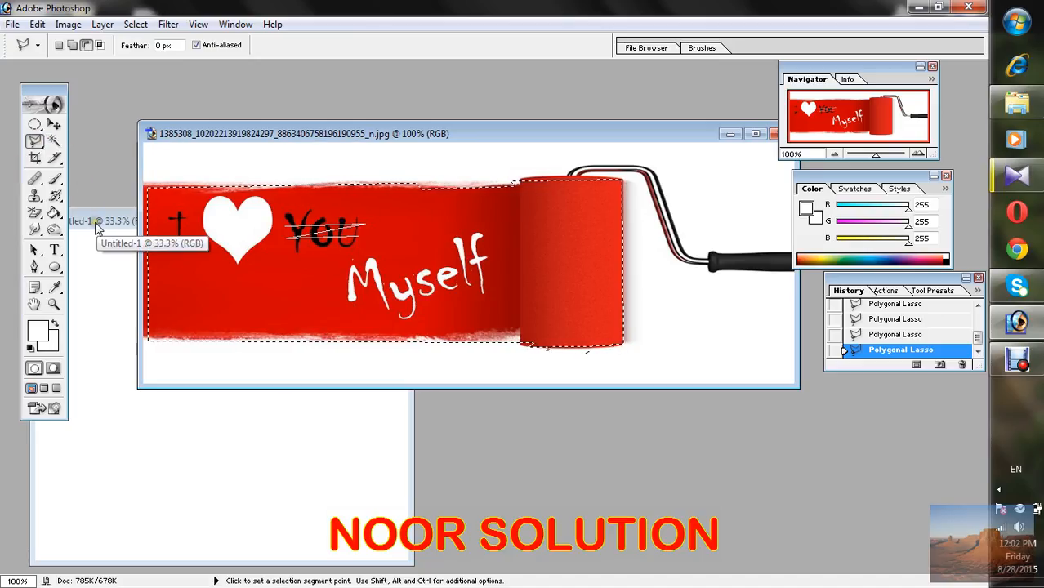
# Copy the selected strip and roller into the blank Untitled-1 document with the Move tool, shifting the image window out of the way.
pyautogui.moveTo(431, 140); pyautogui.dragTo(531, 108)
pyautogui.click(205, 224)
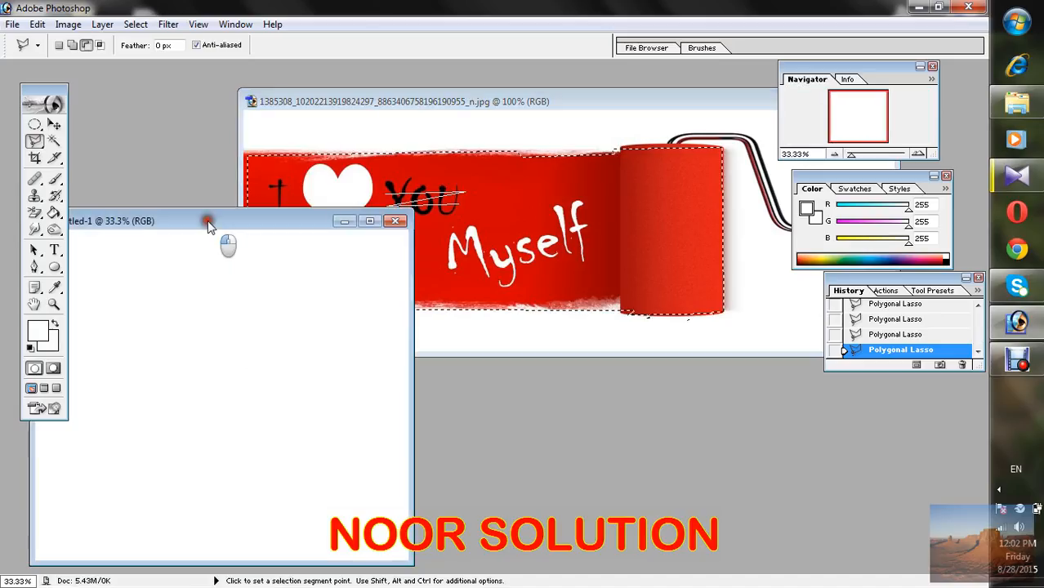
pyautogui.click(54, 123)
pyautogui.click(635, 186)
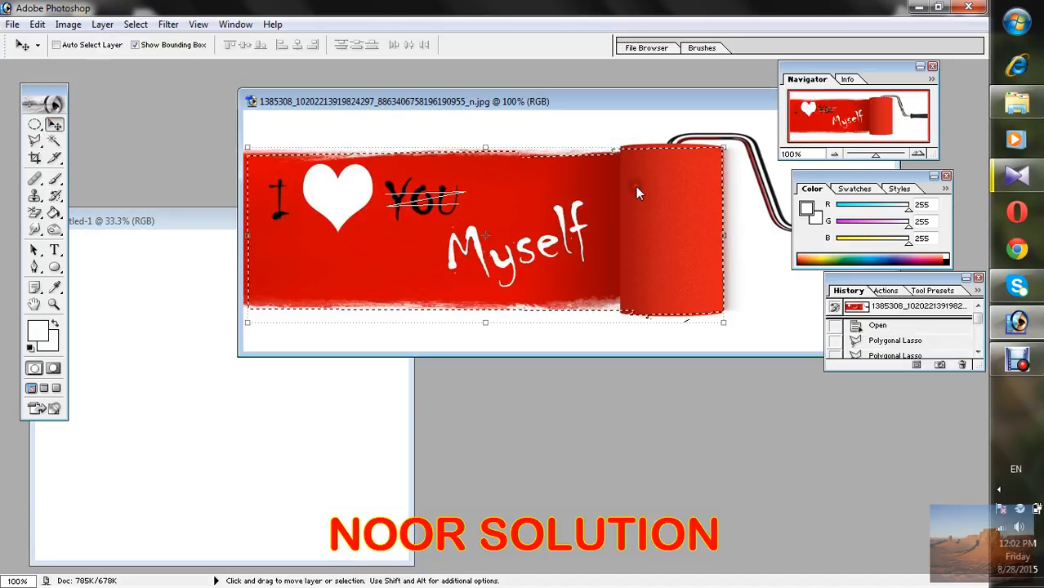
pyautogui.moveTo(636, 186); pyautogui.dragTo(274, 392)
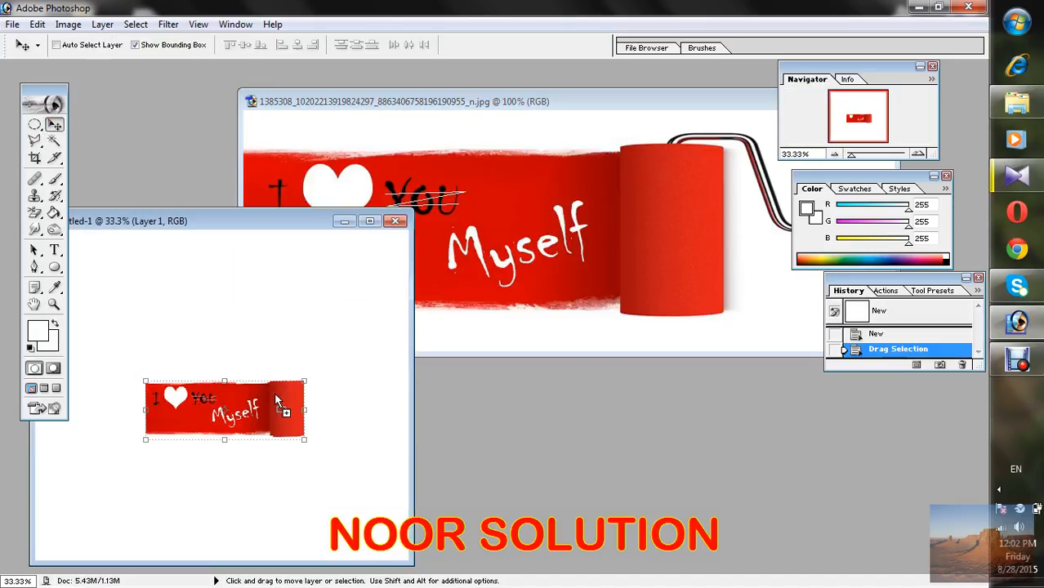
# Enlarge the copied strip in Untitled-1 to about 198% width and 268% height, repositioning it across the middle of the canvas.
pyautogui.moveTo(306, 441); pyautogui.dragTo(369, 528)
pyautogui.moveTo(299, 458); pyautogui.dragTo(253, 356)
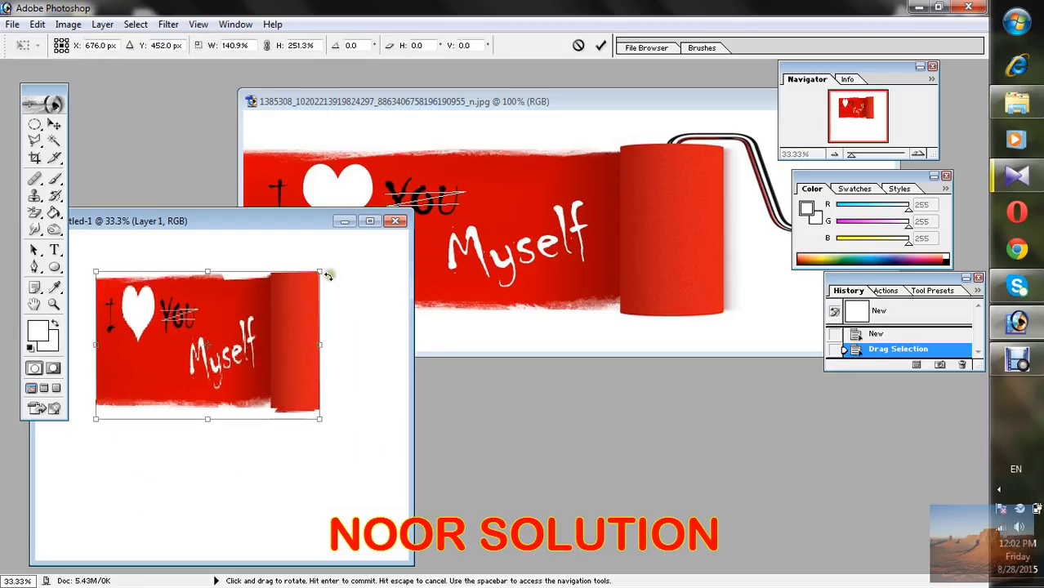
pyautogui.moveTo(319, 271); pyautogui.dragTo(372, 259)
pyautogui.moveTo(301, 299); pyautogui.dragTo(251, 332)
pyautogui.moveTo(316, 375); pyautogui.dragTo(361, 377)
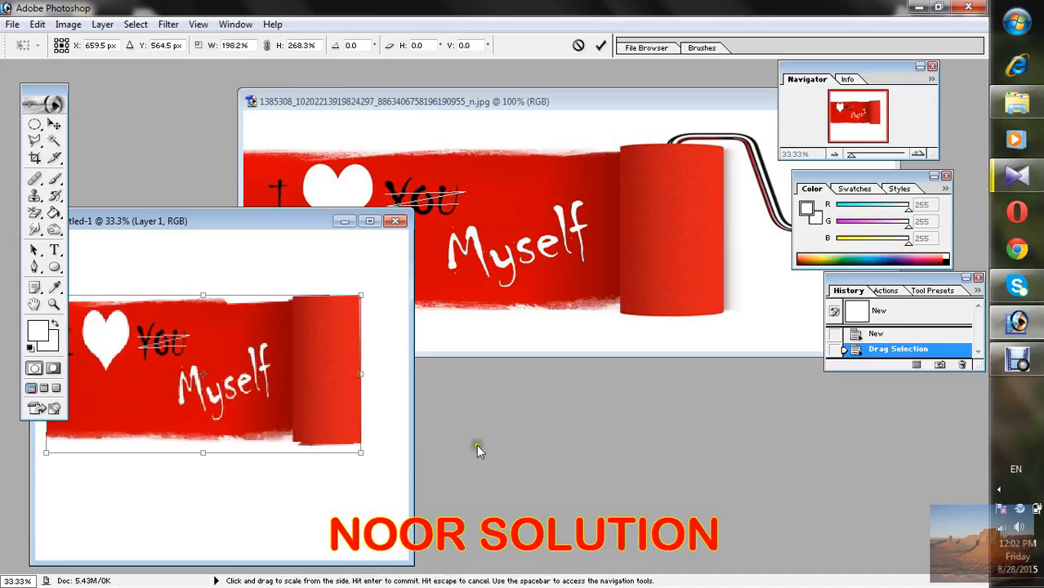
pyautogui.click(1017, 359)
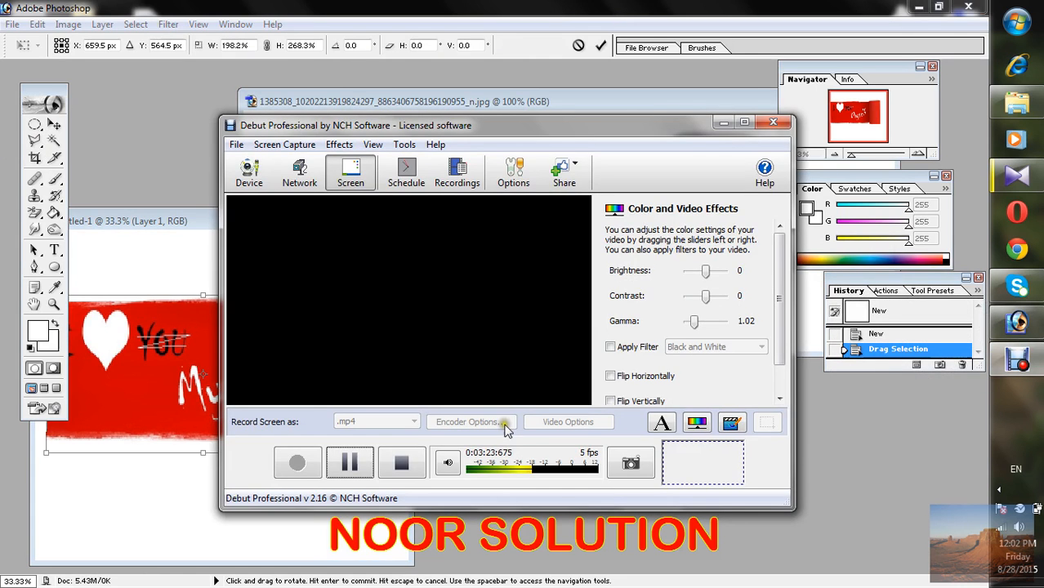